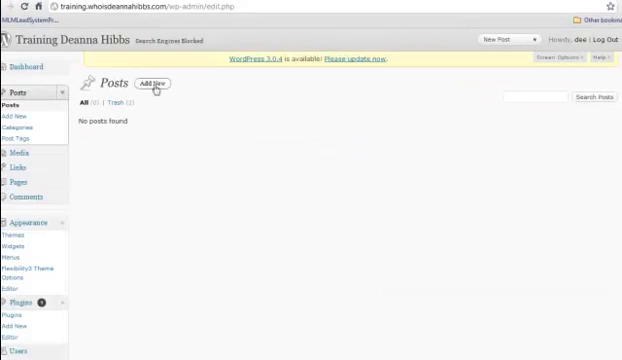
Step: Open a blank Add New Post editor from the Posts menu
left_click(155, 88)
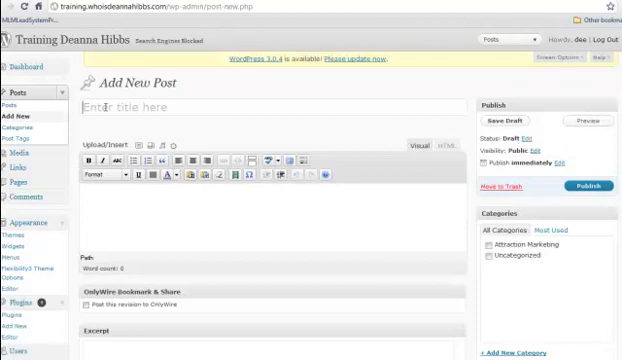
Step: Copy the title line 'The Principles of Internet Marketing' from support.txt in Notepad
left_click_drag(104, 107, 125, 355)
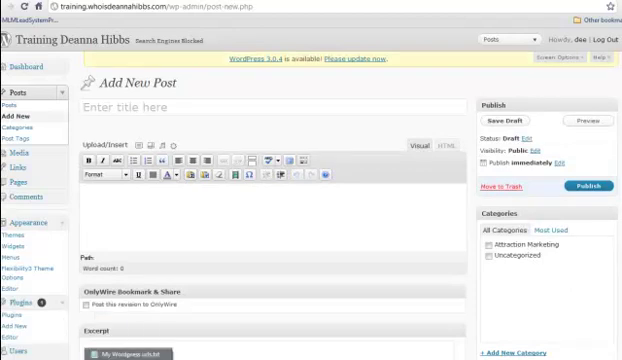
left_click(128, 356)
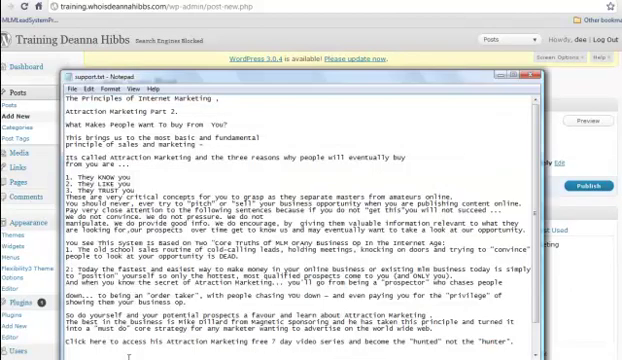
left_click_drag(66, 98, 213, 98)
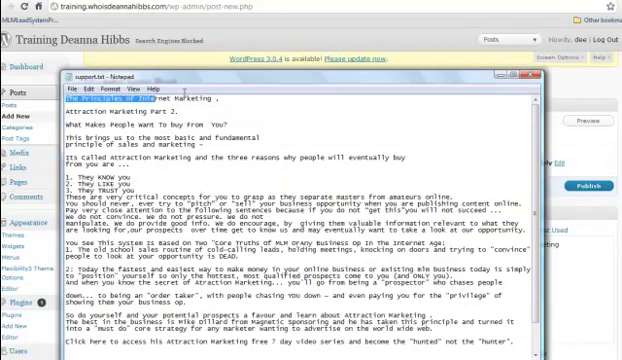
right_click(206, 99)
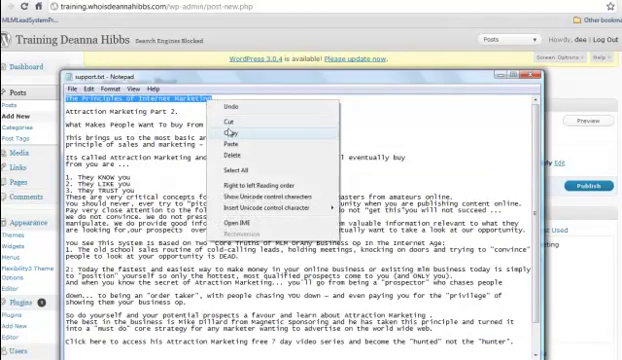
left_click(229, 169)
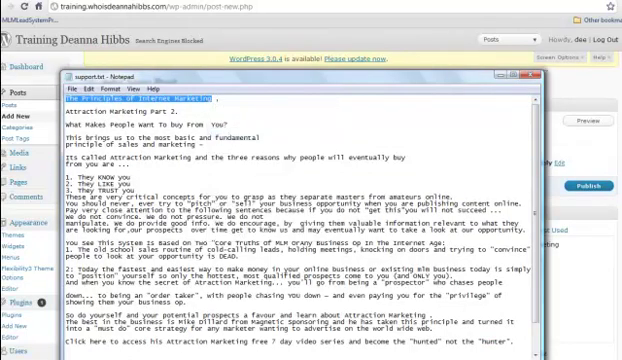
left_click(500, 77)
Step: Paste 'The Principles of Internet Marketing' as the post title so the draft autosaves
right_click(90, 104)
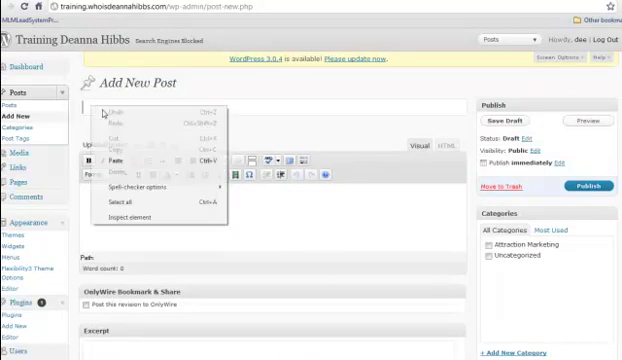
left_click(116, 162)
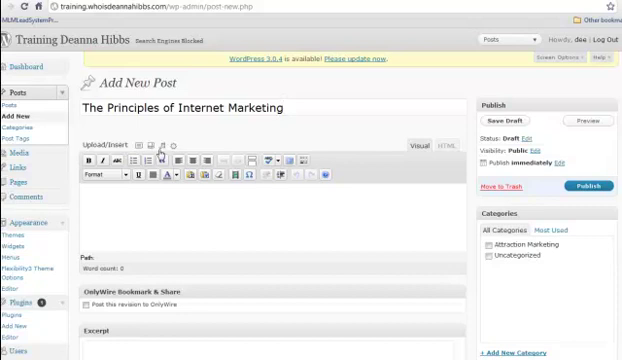
left_click(92, 193)
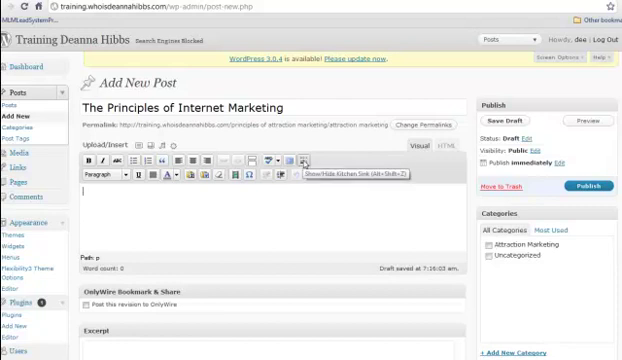
left_click(303, 162)
left_click(303, 162)
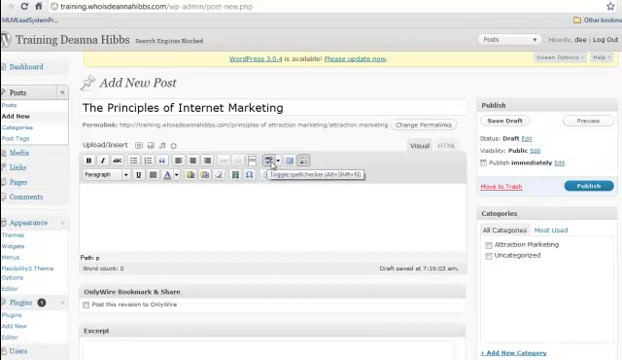
left_click(276, 163)
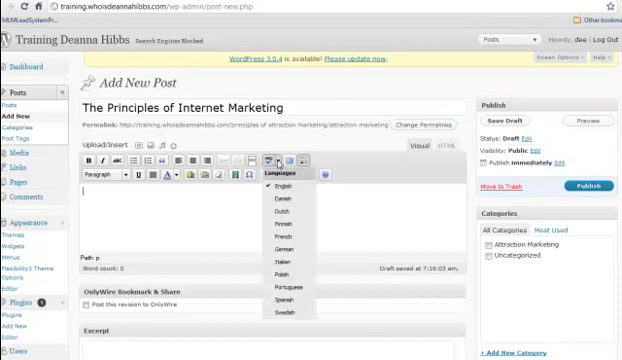
left_click(279, 162)
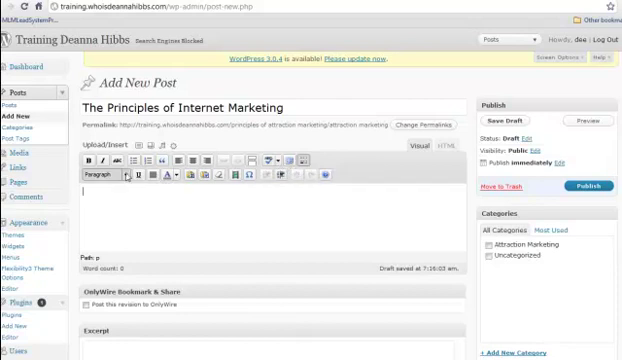
left_click(126, 175)
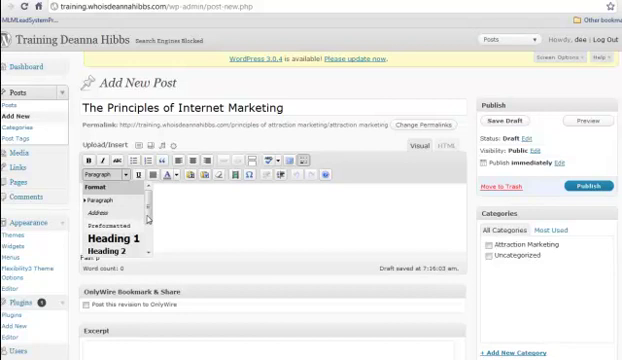
scroll(148, 218, "down", 2)
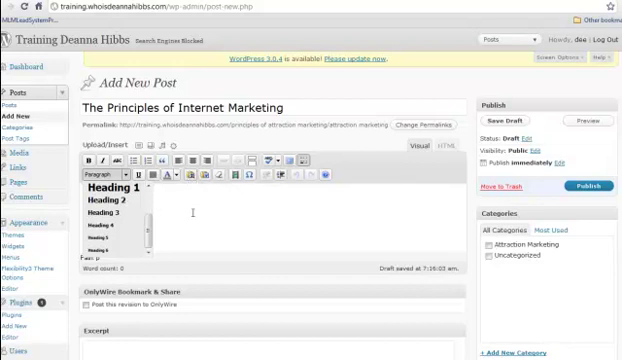
left_click(193, 212)
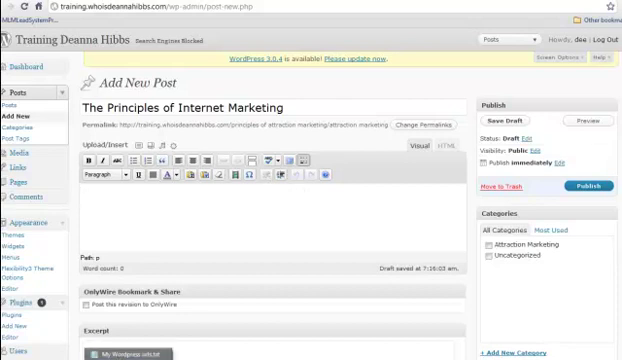
Step: Copy the Notepad article body from 'Attraction Marketing Part 2' through the world wide web line
key("alt+Tab")
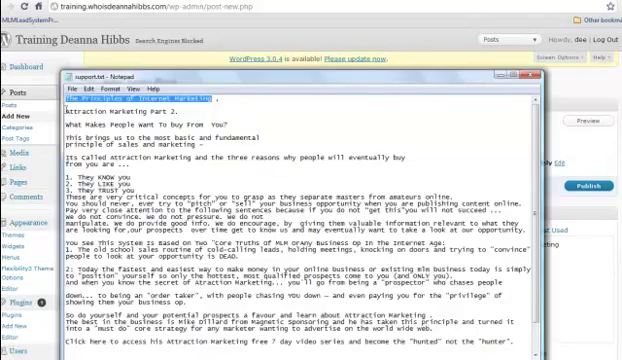
left_click_drag(65, 111, 212, 331)
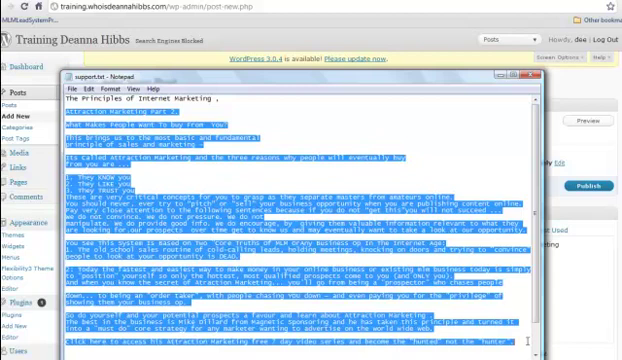
left_click_drag(212, 331, 432, 333)
right_click(383, 82)
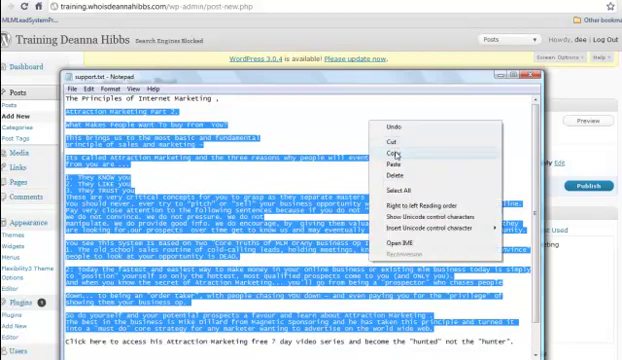
left_click(396, 112)
Step: Insert the copied article into the post body using Paste as Plain Text
left_click(500, 75)
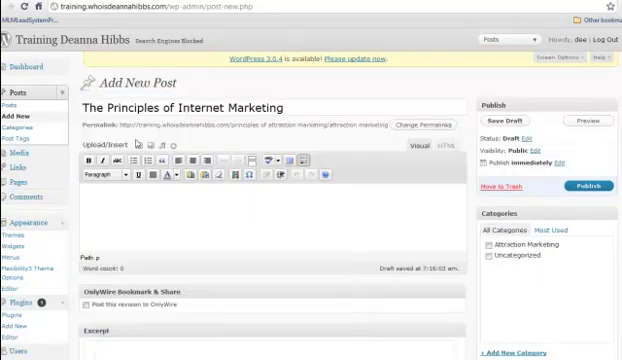
right_click(91, 192)
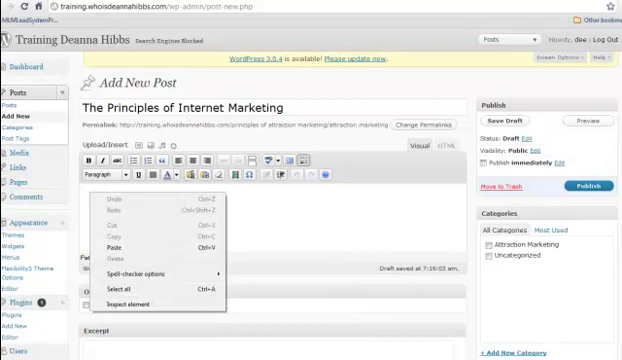
left_click(191, 174)
right_click(230, 148)
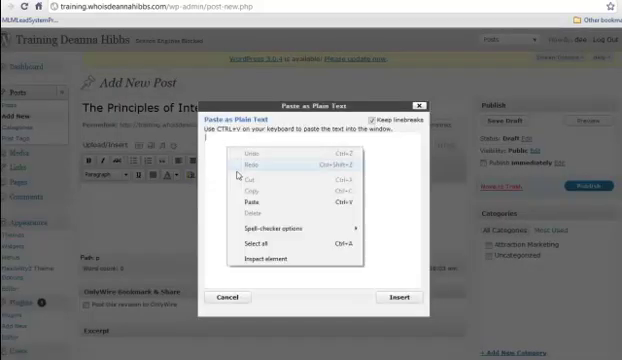
left_click(252, 203)
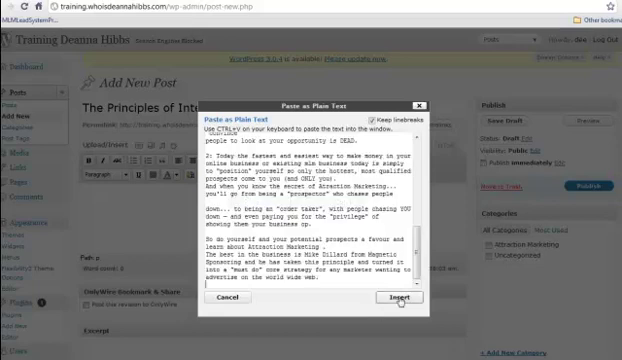
left_click(399, 298)
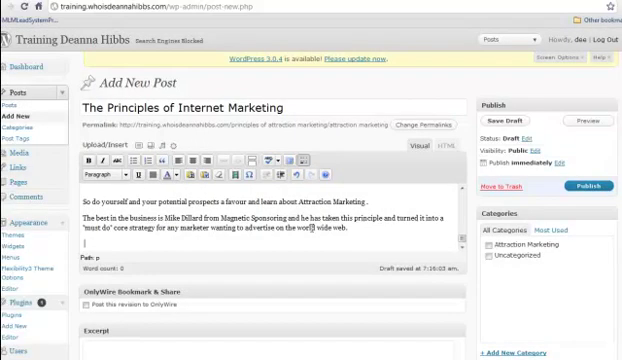
scroll(312, 228, "up", 3)
scroll(312, 228, "up", 1)
scroll(306, 227, "up", 3)
scroll(306, 227, "up", 3)
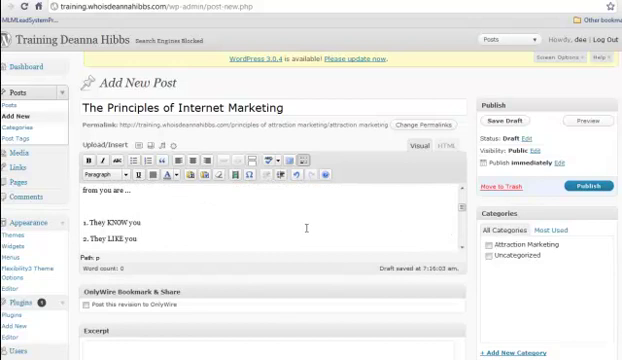
scroll(306, 228, "up", 2)
scroll(305, 227, "up", 2)
scroll(302, 228, "up", 2)
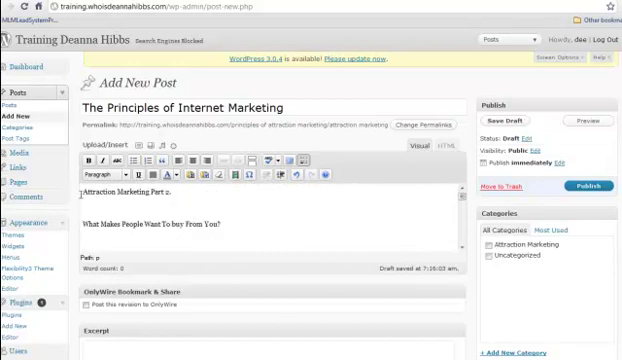
Step: Delete the 'Attraction Marketing Part 2.' line and the blank line beneath it
left_click_drag(82, 193, 207, 193)
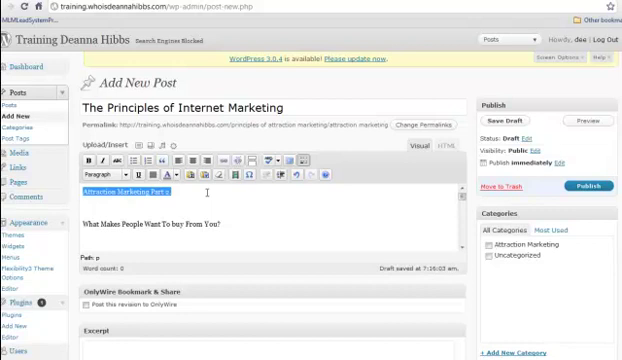
key("Delete")
key("Delete")
key("Delete")
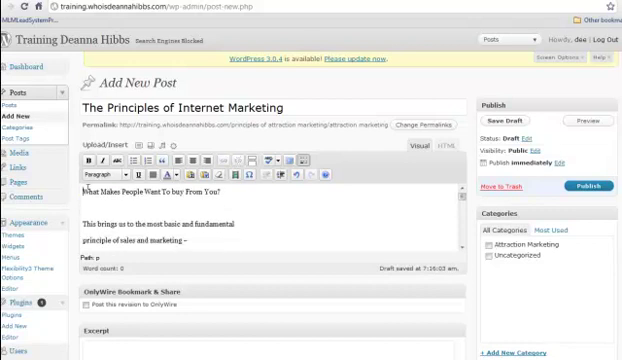
type("W")
left_click(88, 207)
key("Delete")
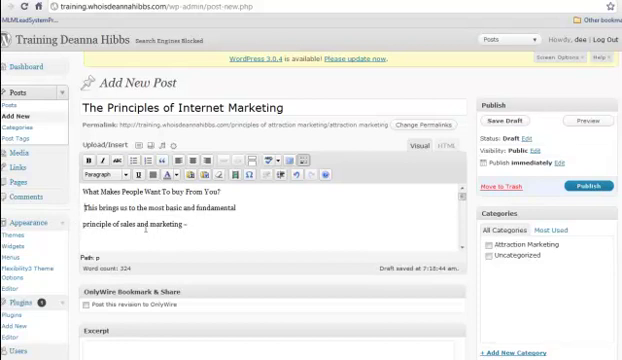
Step: Move the orphaned line 'principle of sales and marketing –' to follow 'fundamental'
key("ctrl+End")
double_click(167, 224)
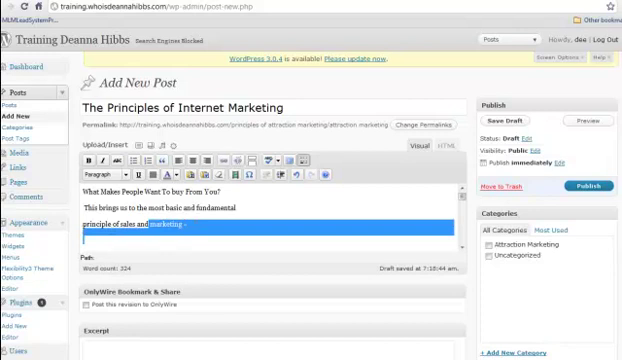
double_click(84, 224)
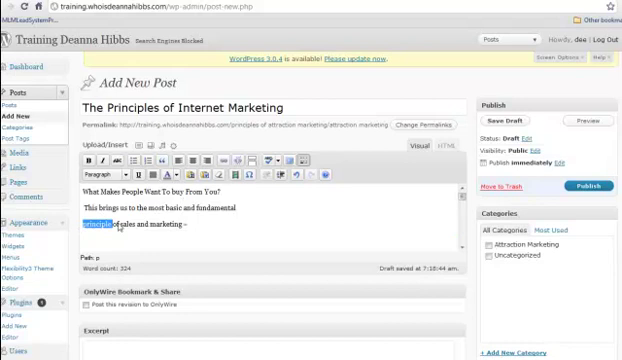
left_click(176, 222)
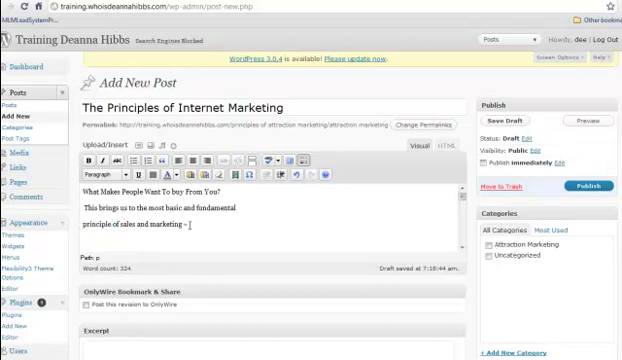
left_click_drag(186, 224, 76, 226)
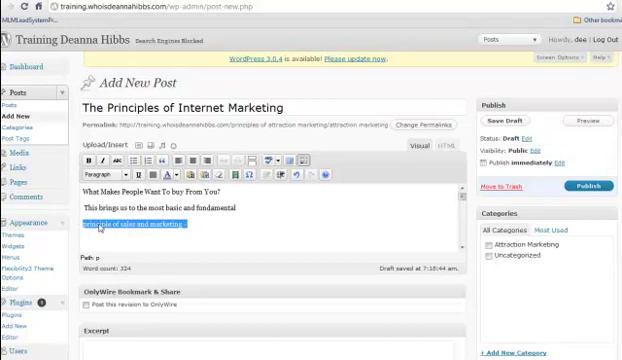
right_click(99, 228)
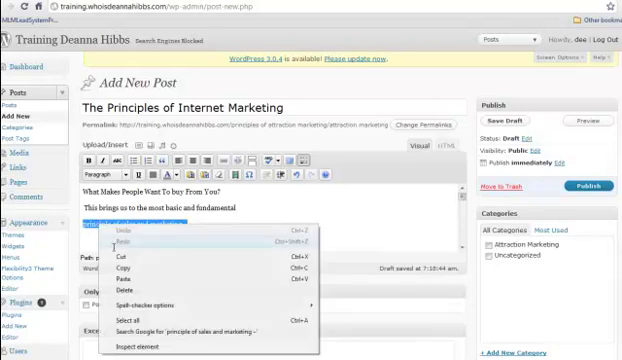
left_click(125, 263)
key("Delete")
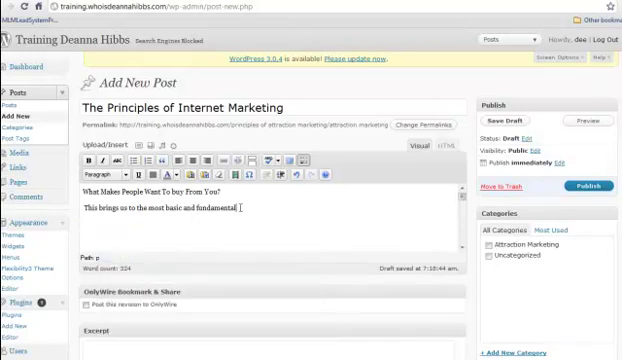
right_click(242, 209)
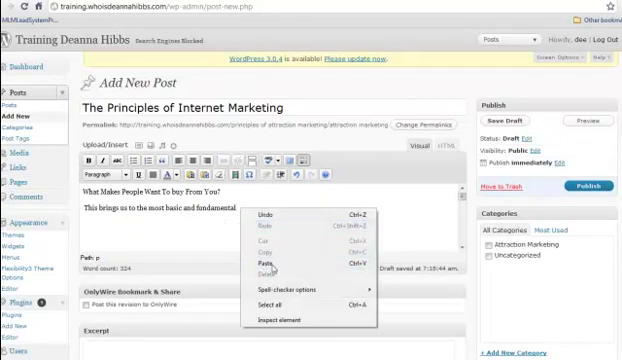
left_click(265, 265)
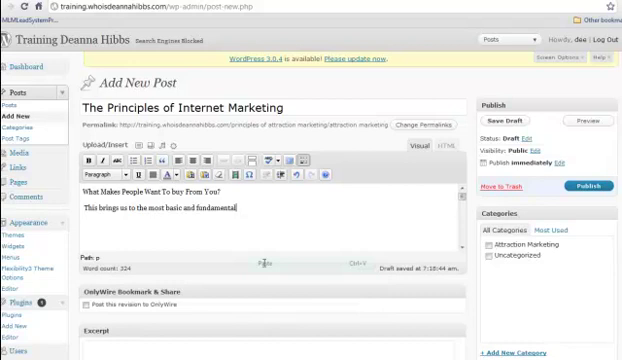
key("ctrl+v")
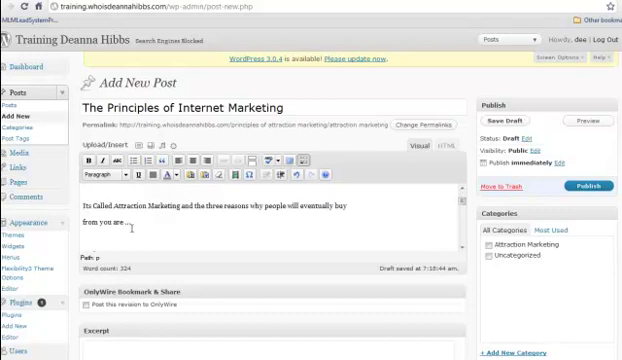
scroll(131, 228, "up", 2)
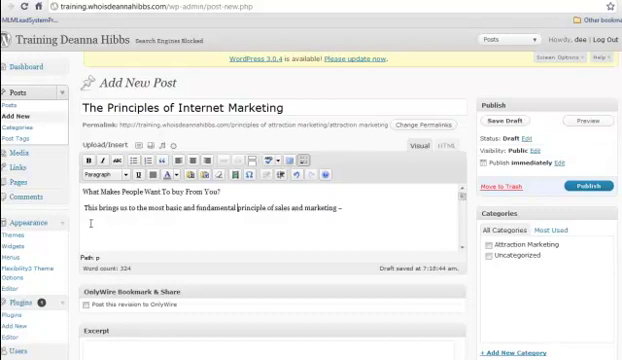
Step: Remove blank lines before 'Its Called Attraction Marketing', the numbered list and Core Truths
left_click(90, 223)
key("Delete")
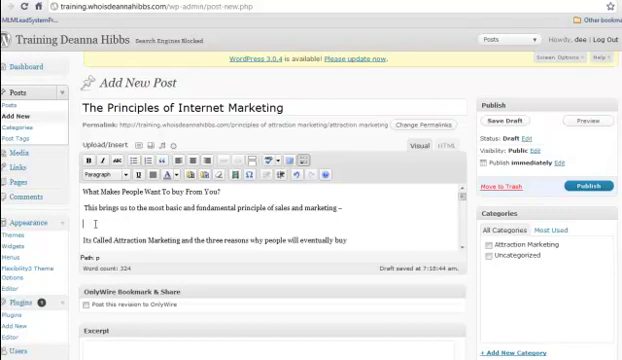
key("Delete")
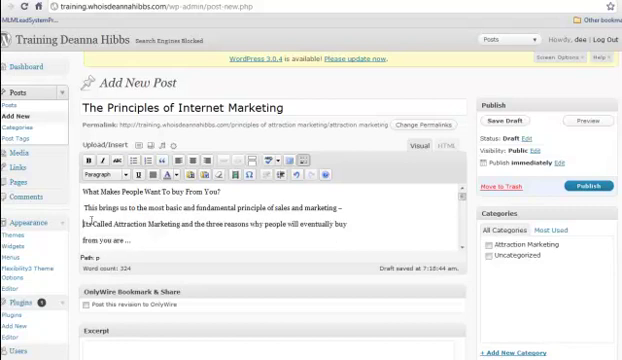
scroll(154, 235, "down", 1)
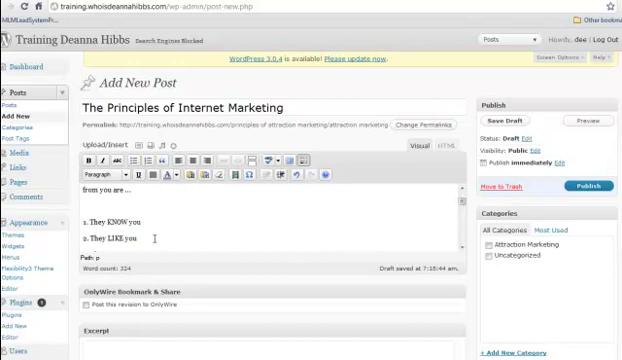
left_click(85, 205)
key("Delete")
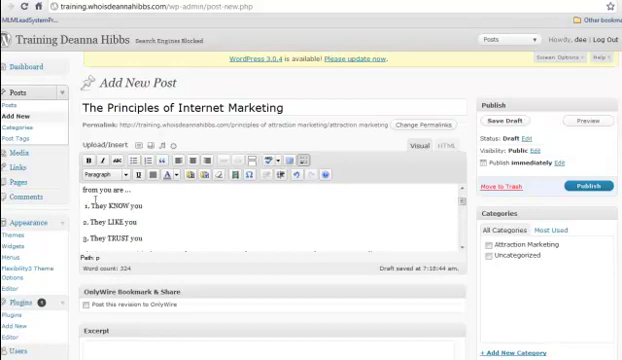
scroll(171, 207, "down", 3)
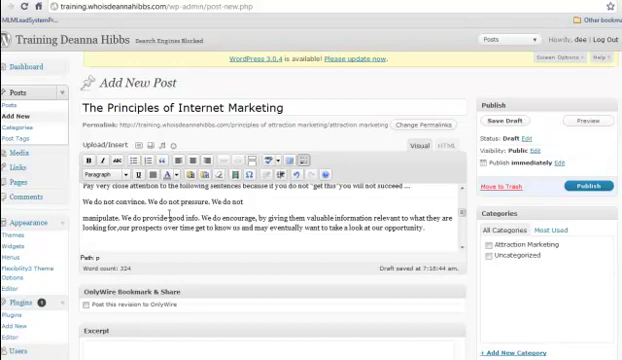
left_click(90, 242)
key("ctrl+v")
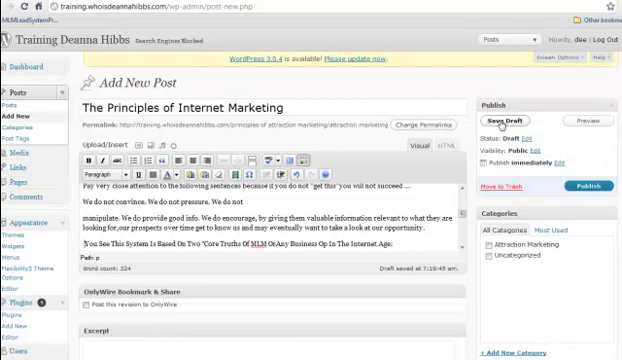
Step: Save the draft and confirm Draft as the post status
left_click(502, 122)
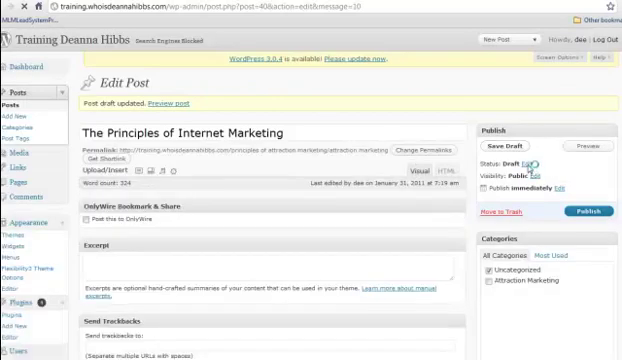
left_click(527, 164)
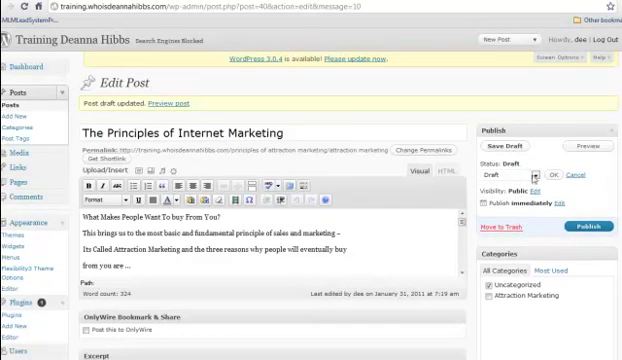
left_click(536, 177)
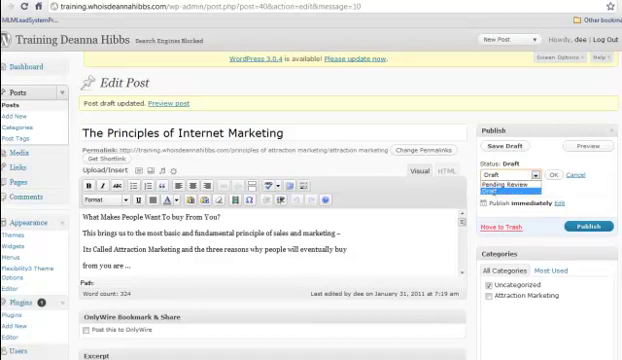
left_click(492, 191)
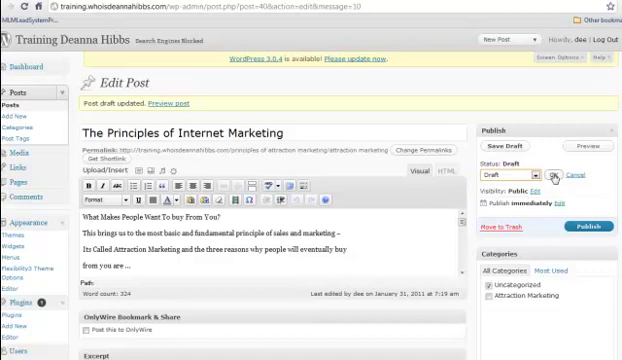
left_click(553, 175)
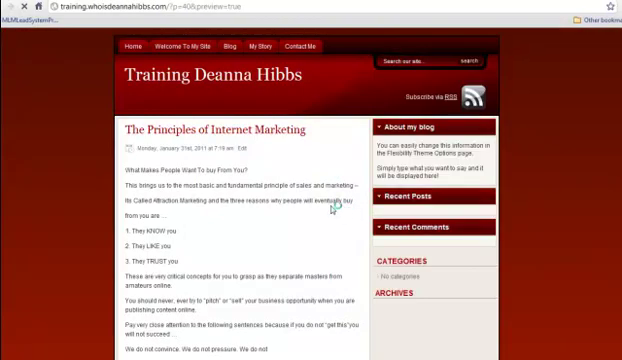
scroll(333, 190, "down", 2)
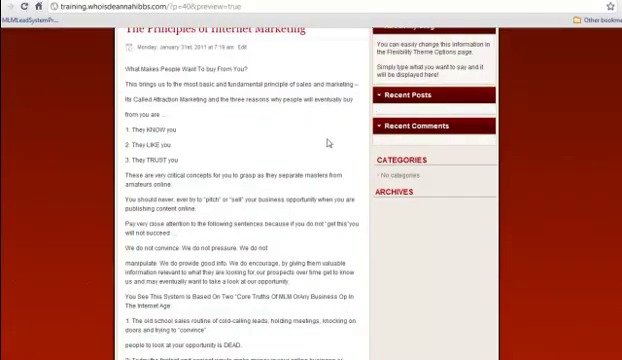
scroll(317, 147, "down", 1)
scroll(316, 146, "down", 1)
scroll(315, 149, "down", 3)
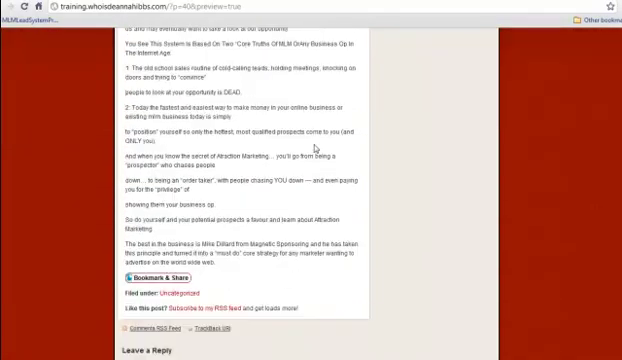
scroll(312, 147, "up", 4)
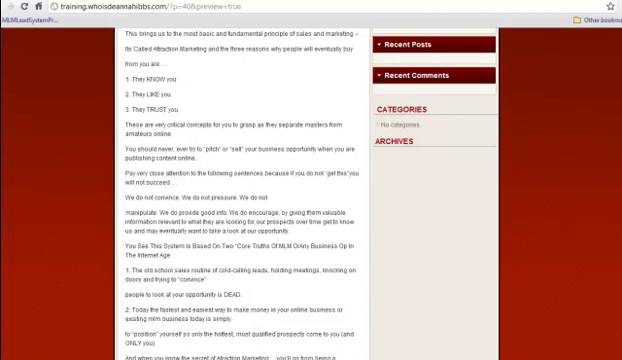
key("alt+Left")
scroll(178, 239, "down", 2)
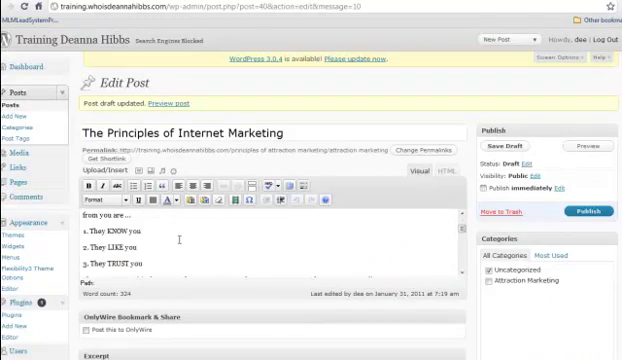
scroll(178, 239, "down", 2)
scroll(178, 239, "down", 2)
scroll(177, 240, "down", 2)
scroll(177, 240, "down", 2)
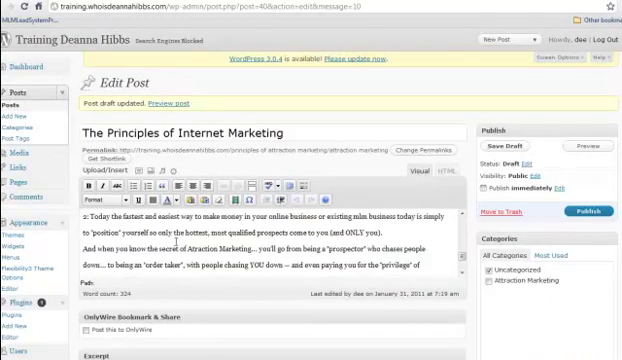
scroll(177, 242, "down", 2)
scroll(177, 242, "down", 1)
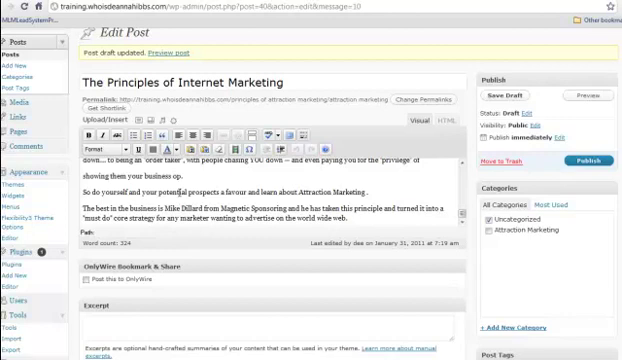
scroll(373, 208, "down", 1)
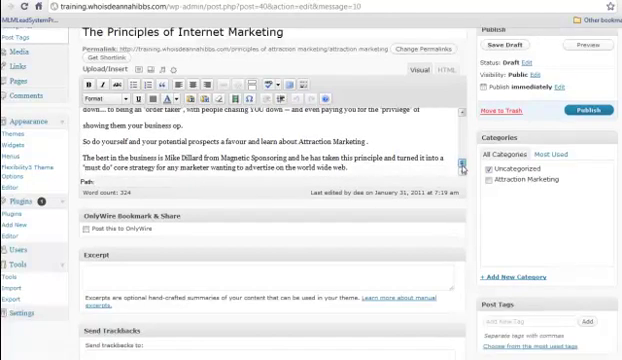
left_click(86, 117)
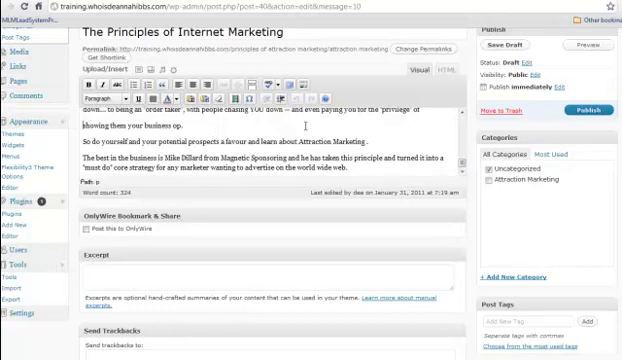
scroll(303, 120, "up", 1)
scroll(305, 128, "up", 1)
scroll(307, 126, "up", 1)
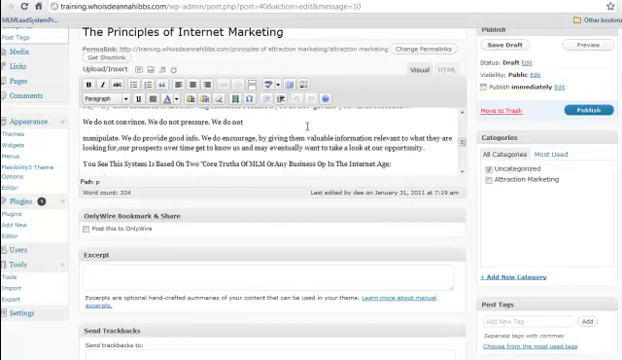
scroll(307, 126, "up", 1)
scroll(307, 125, "up", 1)
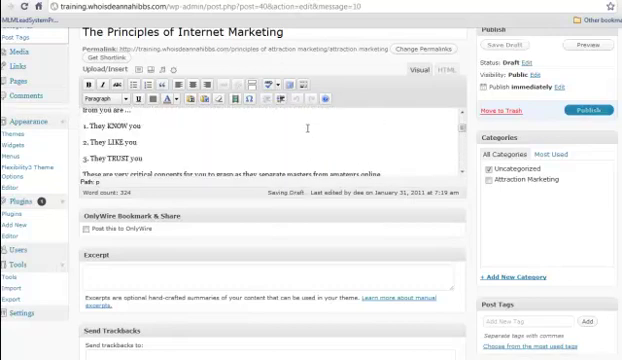
scroll(307, 126, "down", 1)
scroll(306, 130, "down", 1)
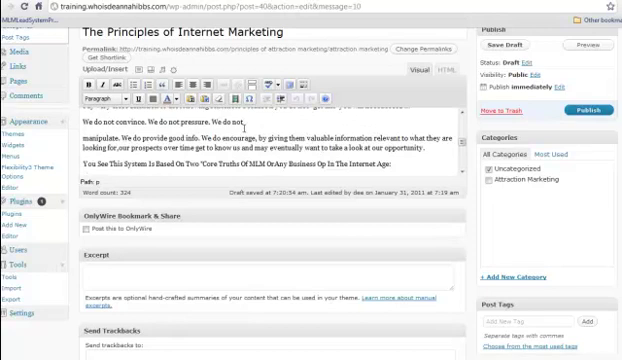
Step: Move 'manipulate…opportunity.' after 'We do not' and delete the blank line before 'You See This System'
mouse_move(82, 139)
left_mouse_down()
mouse_move(194, 147)
mouse_move(441, 147)
left_mouse_up()
right_click(118, 145)
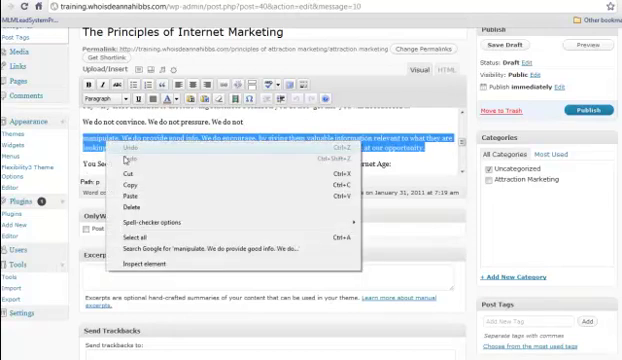
left_click(129, 171)
right_click(247, 121)
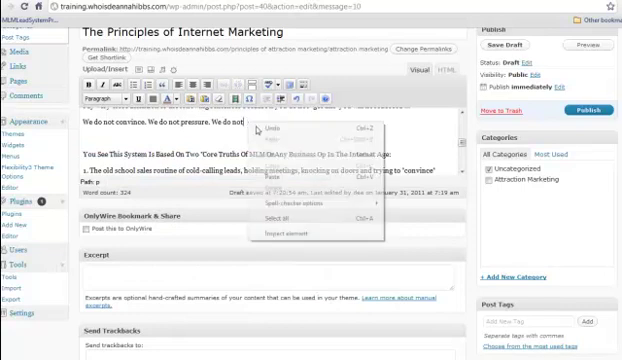
left_click(272, 176)
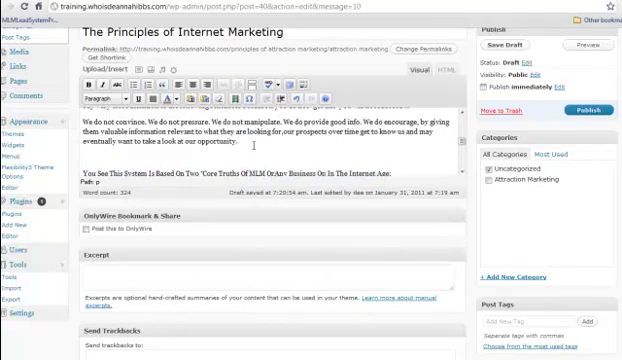
left_click(109, 158)
key("BackSpace")
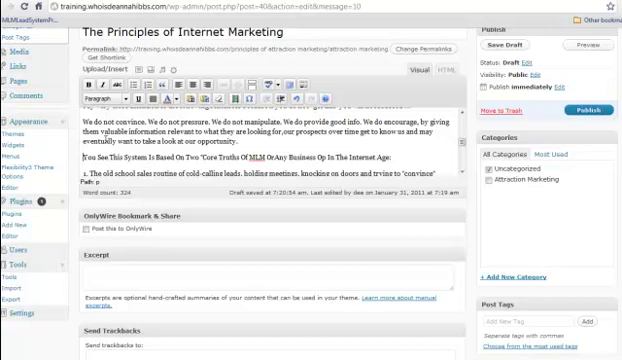
scroll(127, 160, "down", 3)
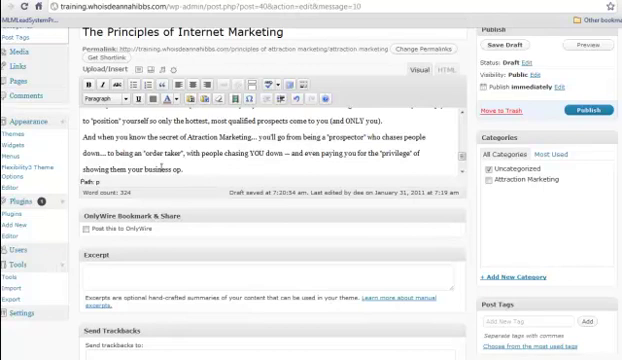
scroll(161, 168, "down", 2)
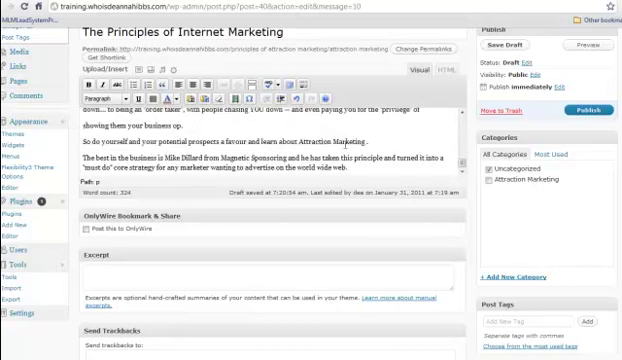
scroll(302, 158, "down", 1)
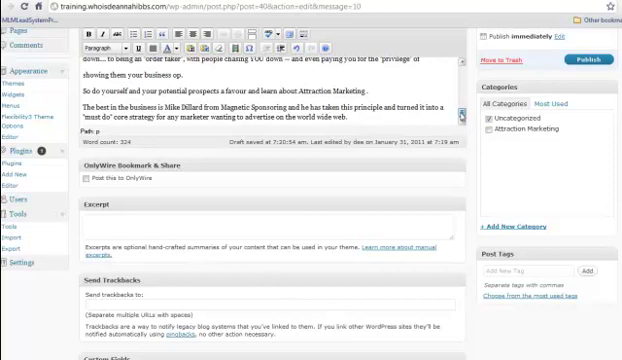
left_click_drag(462, 115, 462, 107)
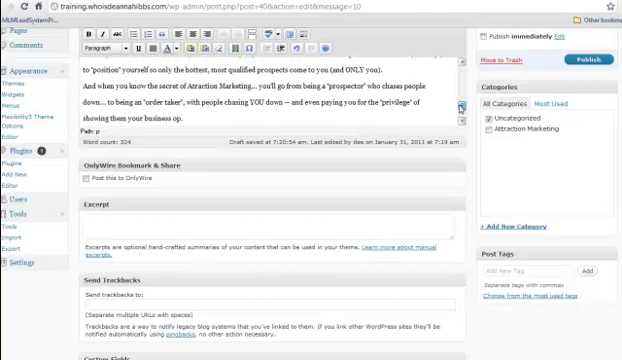
left_click_drag(462, 105, 451, 73)
scroll(451, 73, "up", 1)
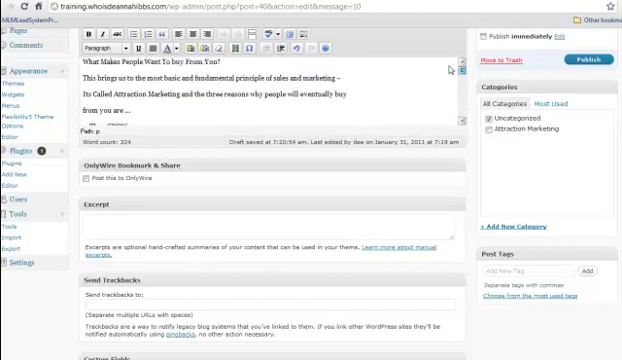
scroll(451, 74, "down", 1)
scroll(451, 76, "down", 1)
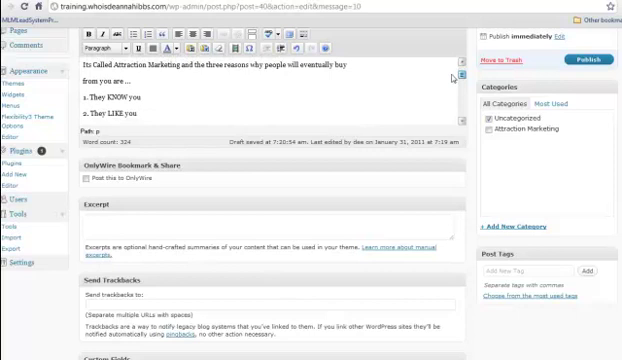
scroll(451, 77, "down", 1)
scroll(452, 80, "down", 1)
scroll(453, 82, "down", 1)
scroll(453, 84, "down", 1)
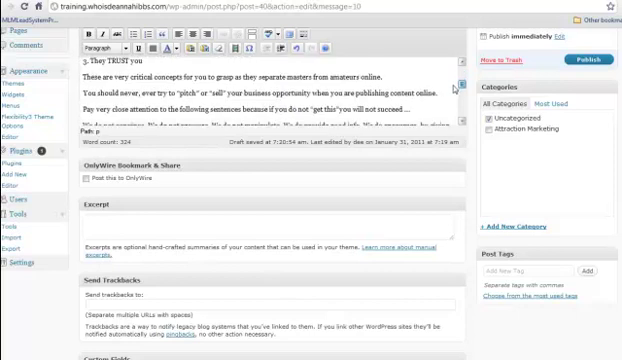
scroll(453, 88, "down", 1)
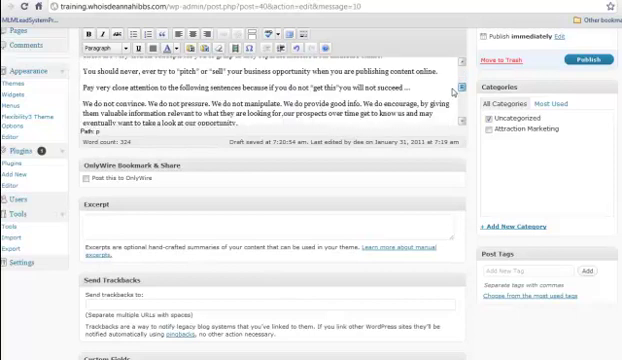
scroll(453, 90, "down", 1)
scroll(454, 100, "down", 1)
scroll(454, 103, "down", 1)
scroll(455, 107, "down", 1)
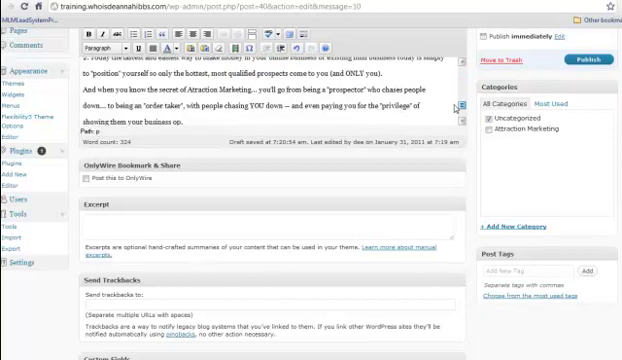
scroll(455, 108, "down", 1)
scroll(455, 111, "down", 1)
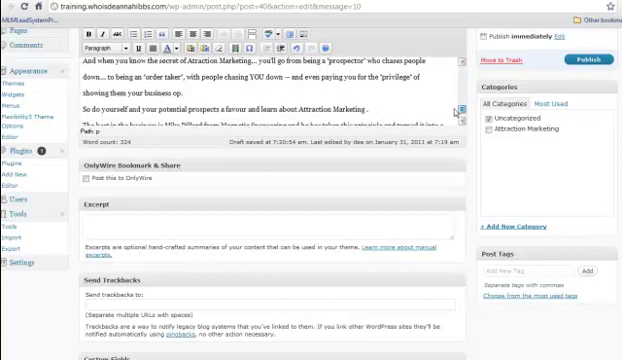
scroll(455, 113, "down", 1)
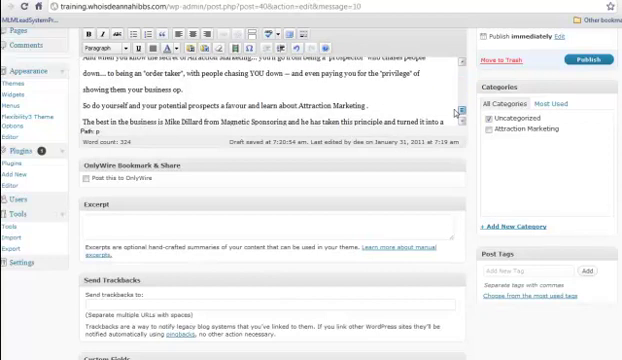
scroll(454, 112, "down", 1)
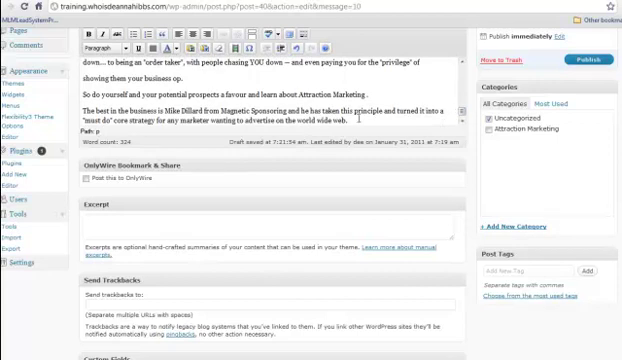
scroll(358, 120, "down", 1)
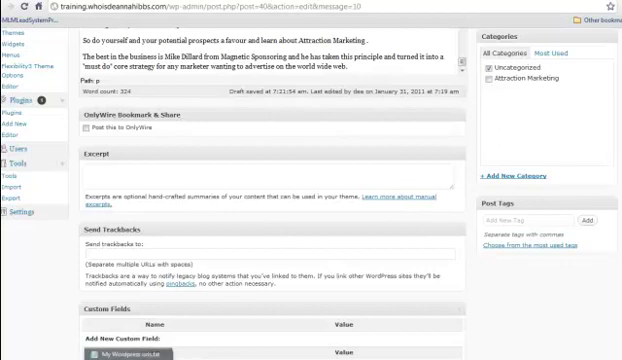
Step: Copy the 'Click here to access his Attraction Marketing free 7 day video series' line from Notepad
left_click(70, 340)
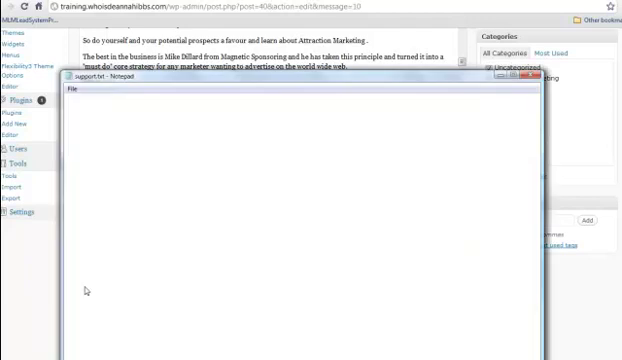
scroll(72, 316, "down", 2)
scroll(72, 316, "down", 1)
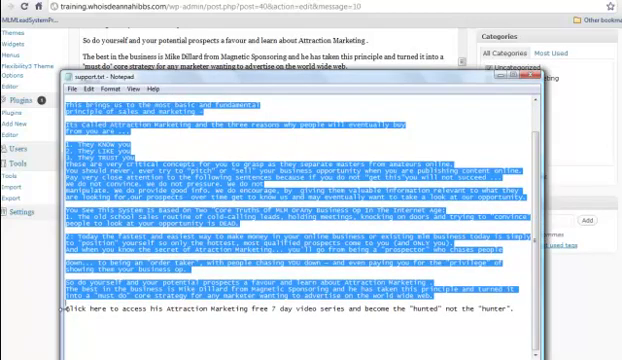
left_click(144, 318)
key("shift+Up")
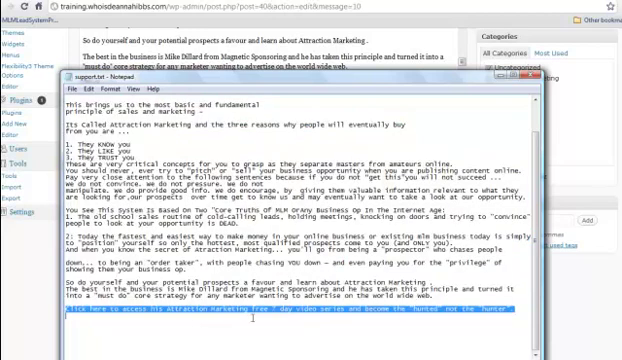
right_click(463, 311)
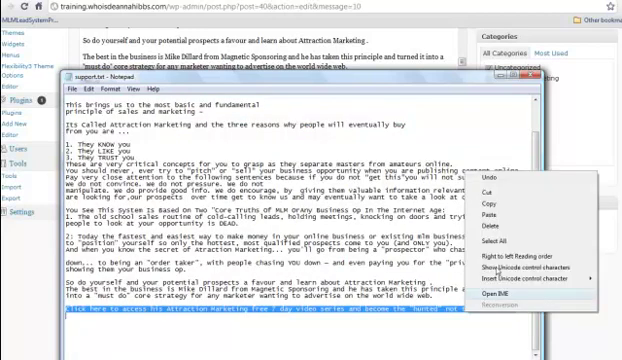
left_click(488, 205)
Step: Paste the line as a new paragraph after 'world wide web.' and delete the duplicate
left_click(243, 40)
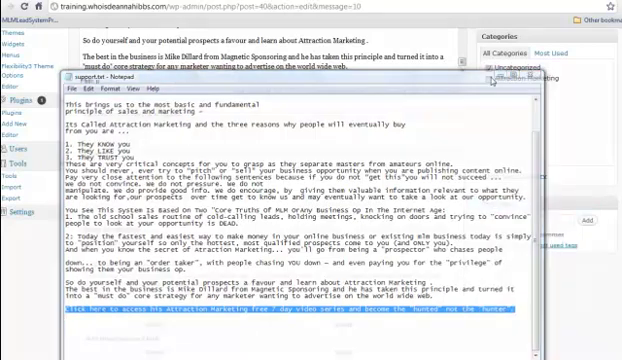
left_click(351, 66)
key("Return")
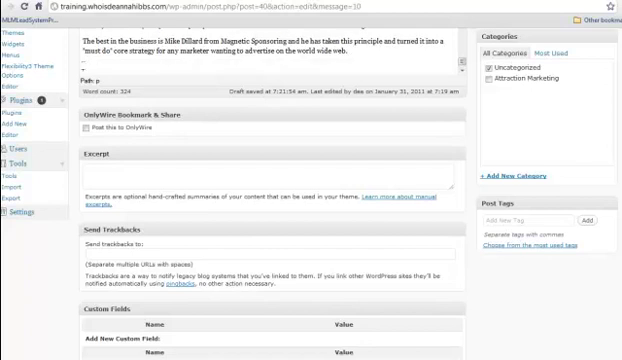
right_click(88, 66)
left_click(121, 124)
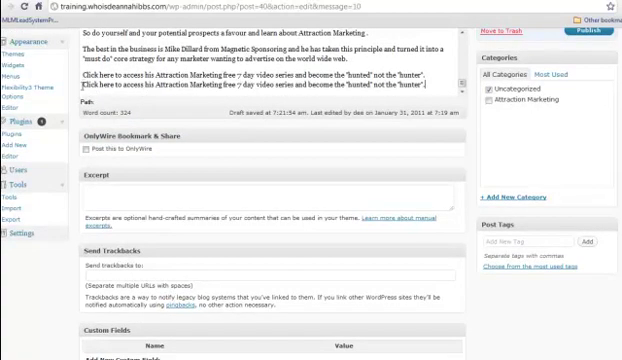
left_click_drag(83, 84, 428, 86)
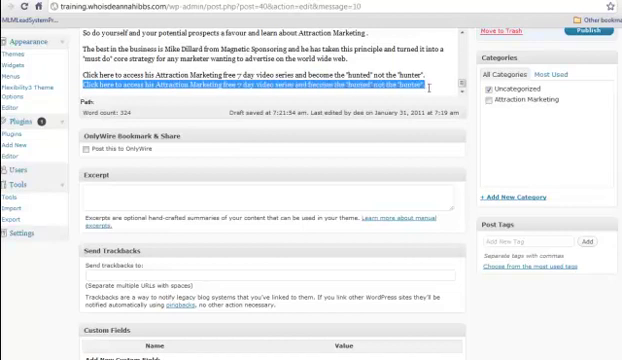
key("BackSpace")
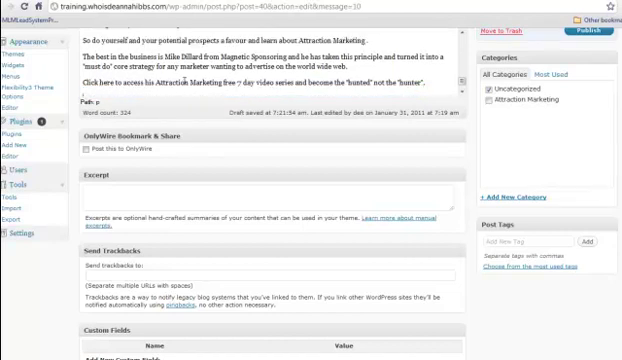
scroll(249, 72, "up", 5)
scroll(249, 72, "up", 5)
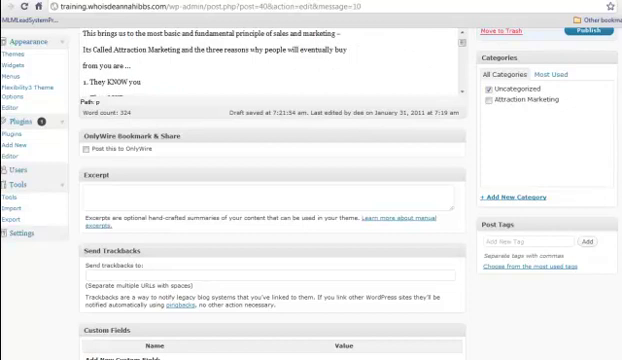
scroll(249, 72, "up", 3)
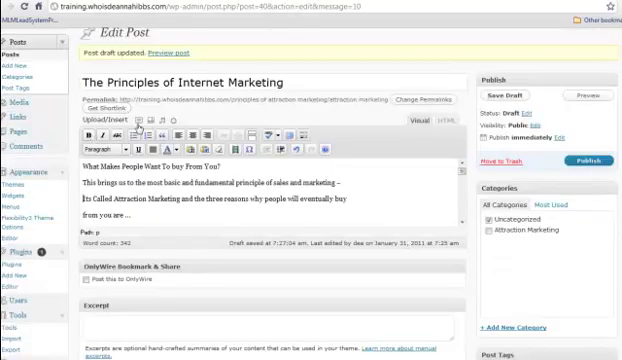
Step: Upload magnet.jpg from the Desktop through the Add an Image dialog
left_click(139, 121)
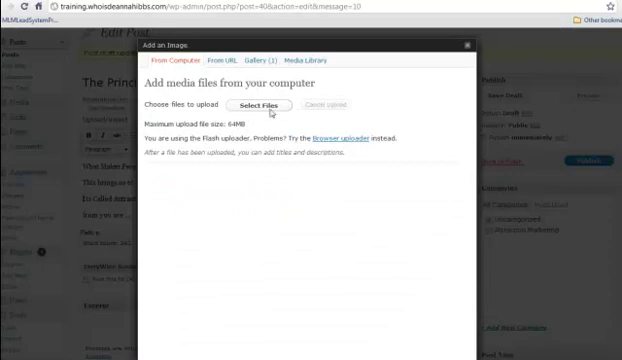
left_click(258, 105)
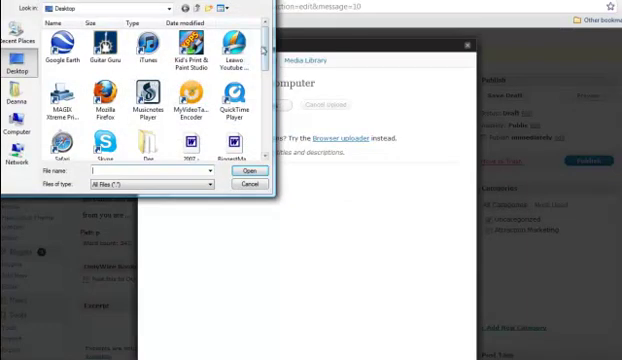
left_click_drag(265, 55, 265, 90)
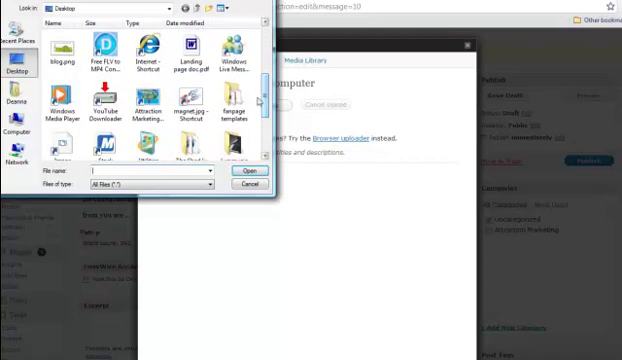
left_click(190, 100)
left_click(249, 171)
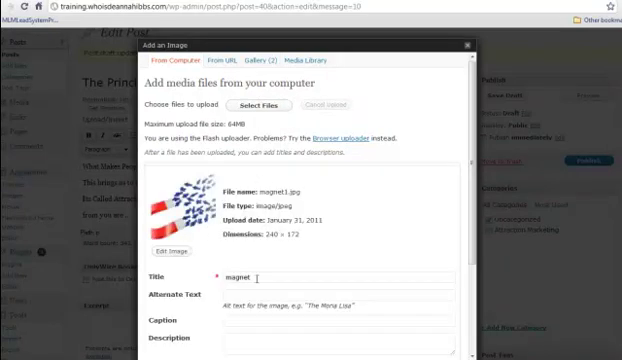
Step: Retitle the magnet image 'Attraction marketing' and insert it into the post
left_click_drag(222, 277, 273, 270)
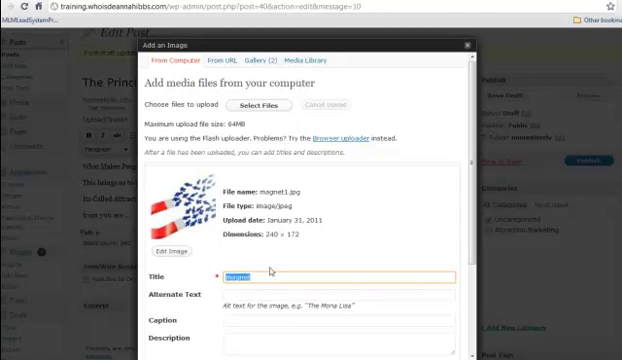
type("Attraction")
type(" m")
type("arketing")
scroll(262, 303, "down", 2)
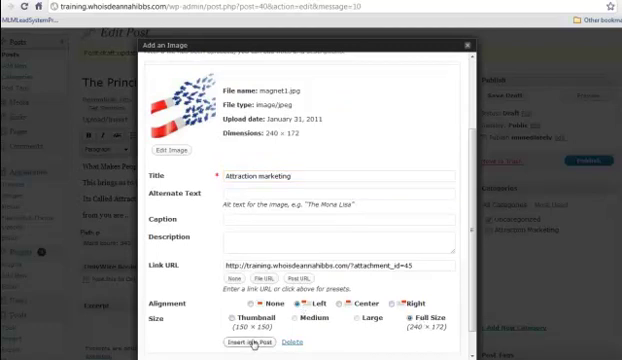
left_click(253, 343)
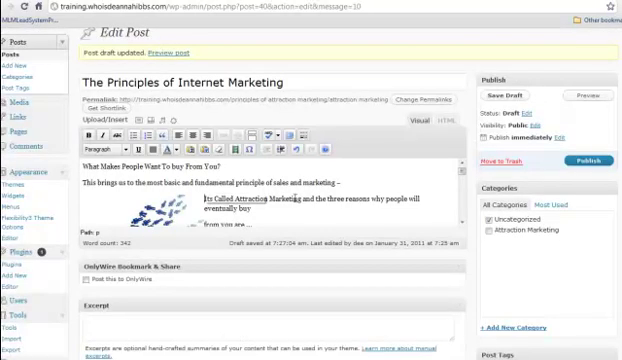
scroll(295, 200, "down", 3)
scroll(293, 197, "up", 3)
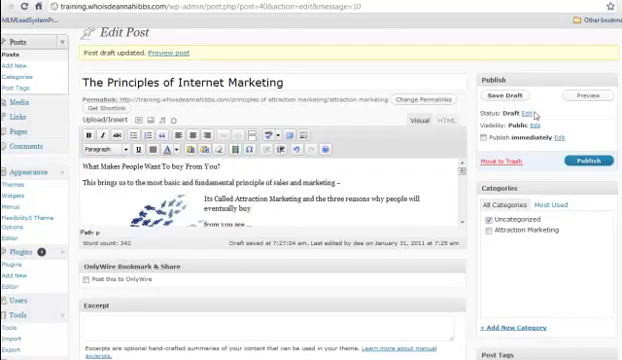
Step: Save the updated post as a draft and open its preview
left_click(503, 97)
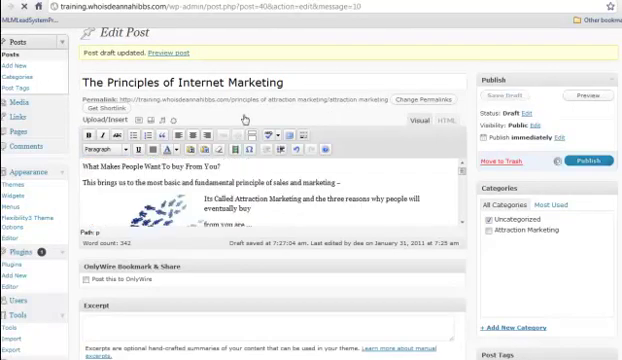
left_click(168, 53)
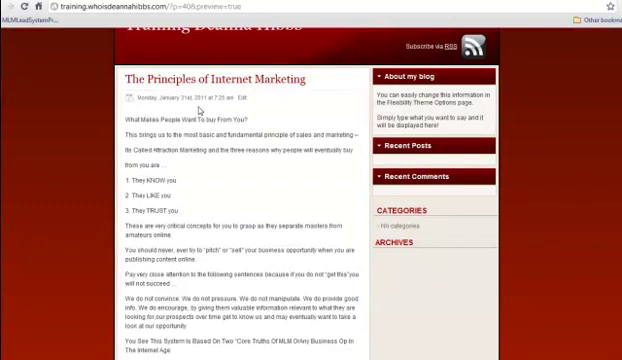
Step: Reload the preview page so the magnet image appears beside the text
right_click(209, 108)
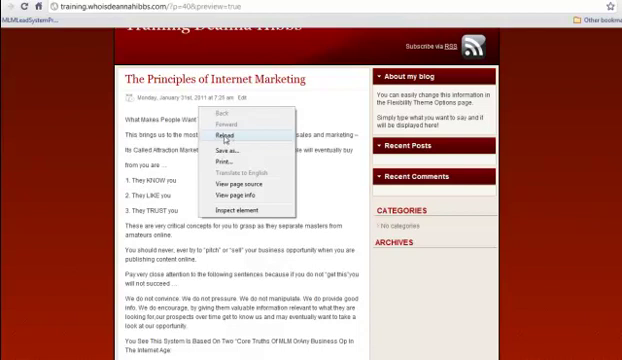
left_click(225, 137)
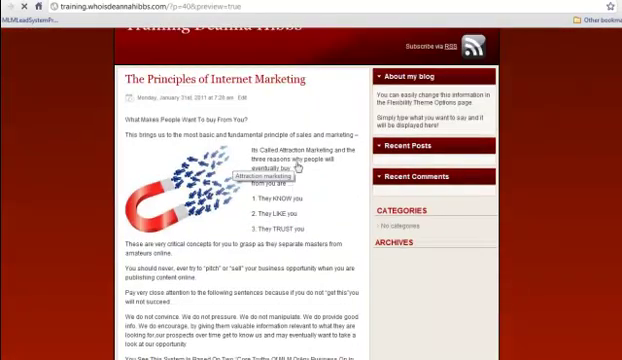
scroll(219, 177, "up", 1)
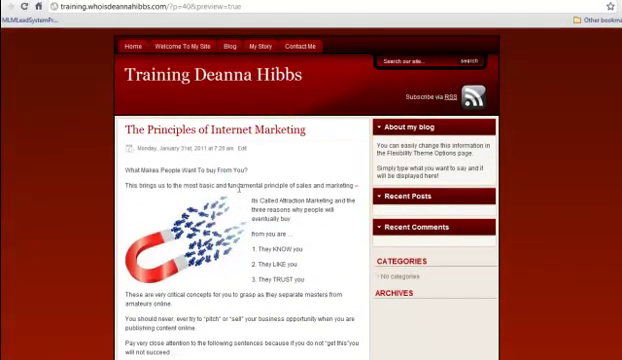
scroll(219, 177, "down", 2)
scroll(244, 186, "down", 3)
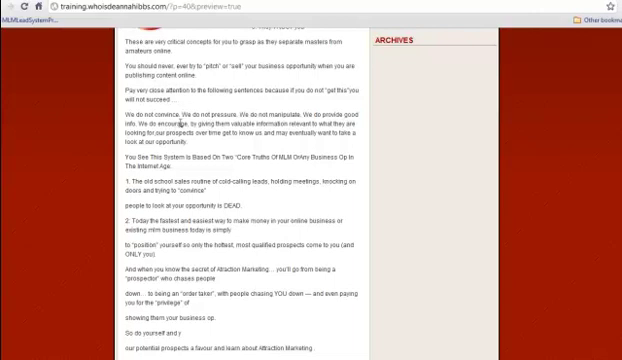
key("ctrl+w")
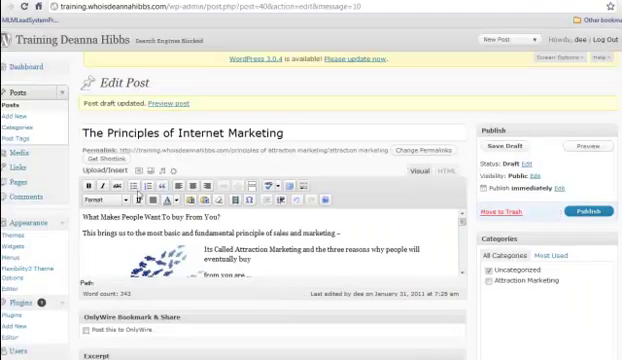
scroll(267, 238, "down", 2)
scroll(264, 239, "down", 2)
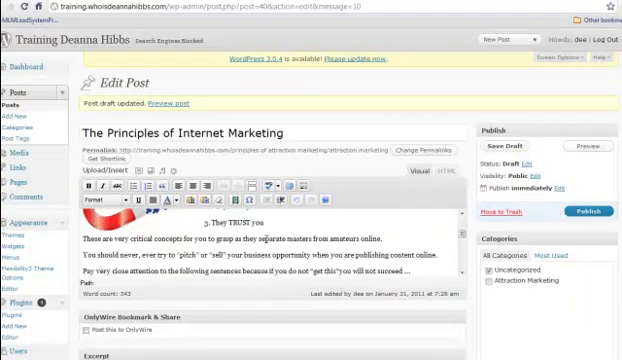
scroll(261, 238, "up", 2)
scroll(261, 238, "up", 2)
scroll(259, 237, "down", 4)
scroll(255, 237, "down", 2)
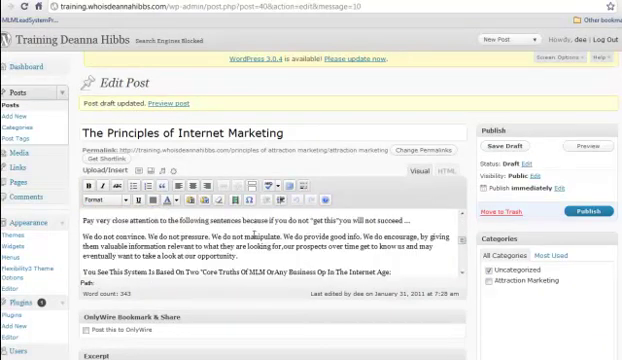
scroll(257, 245, "up", 2)
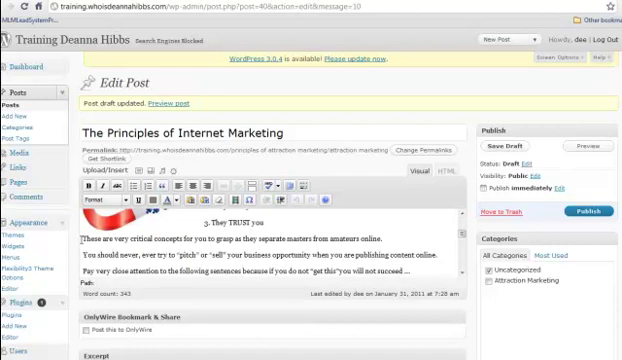
left_click_drag(82, 239, 105, 239)
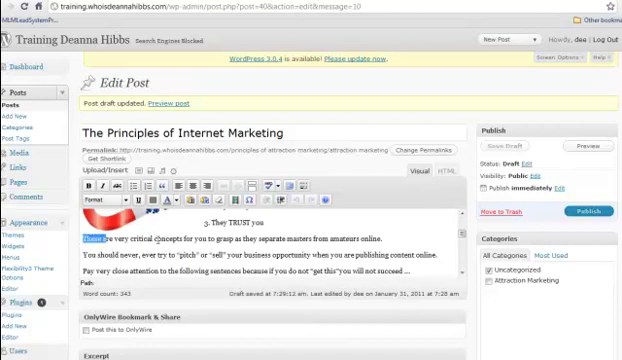
mouse_move(157, 240)
left_mouse_down()
mouse_move(257, 240)
mouse_move(298, 257)
mouse_move(383, 240)
left_mouse_up()
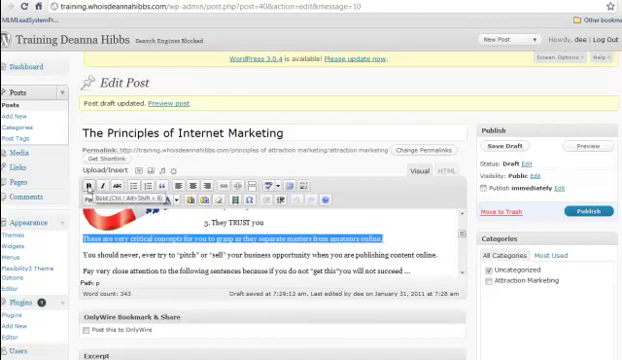
left_click(88, 186)
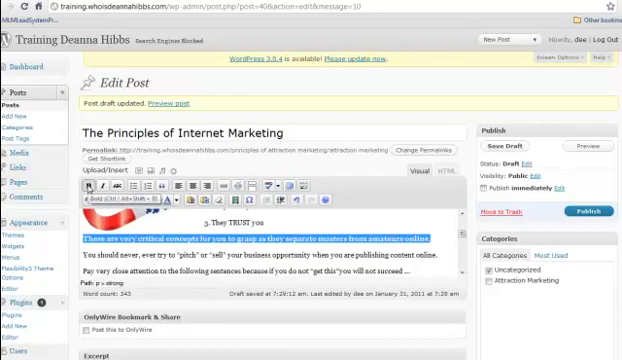
scroll(413, 256, "down", 1)
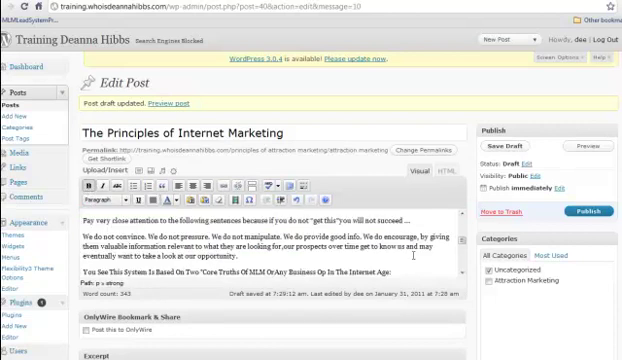
scroll(348, 261, "down", 1)
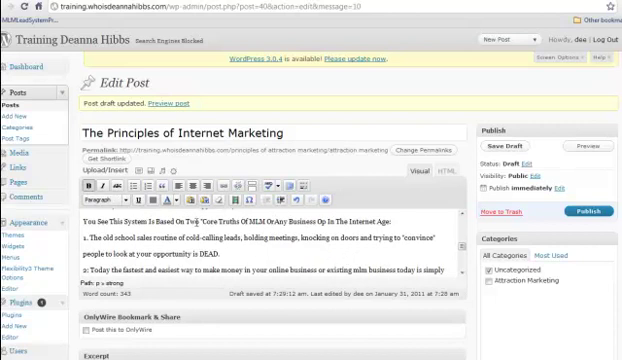
left_click_drag(186, 222, 331, 222)
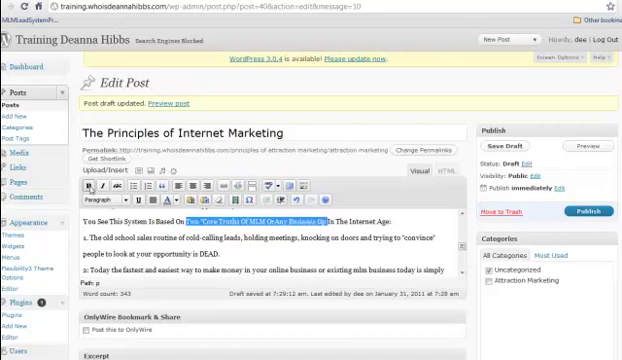
key("ctrl+b")
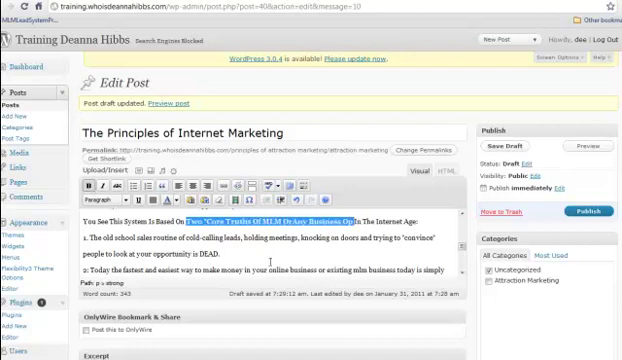
scroll(270, 262, "down", 1)
scroll(268, 261, "down", 1)
scroll(265, 260, "down", 1)
scroll(259, 258, "up", 1)
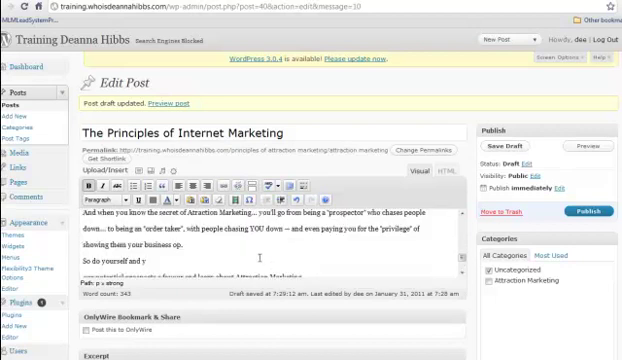
scroll(258, 258, "down", 1)
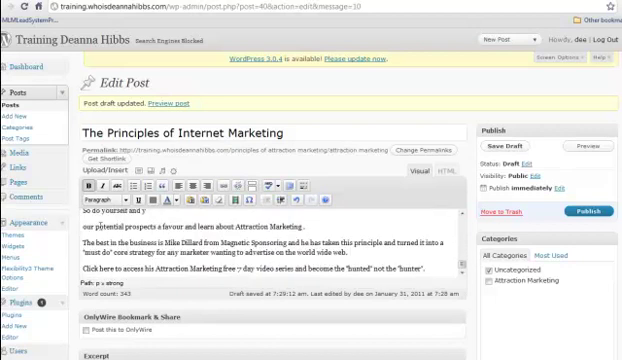
left_click_drag(84, 226, 316, 226)
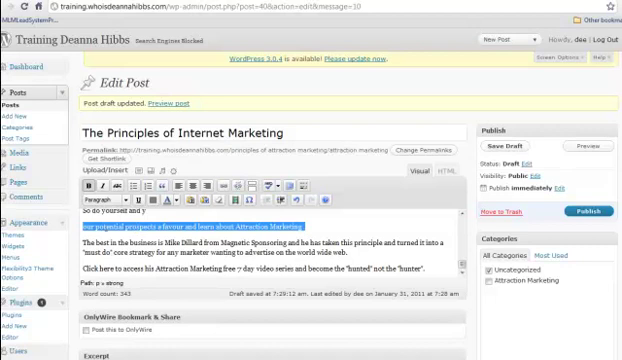
Step: Move the stray fragment to finish 'learn about Attraction Marketing' and remove the empty line
right_click(120, 231)
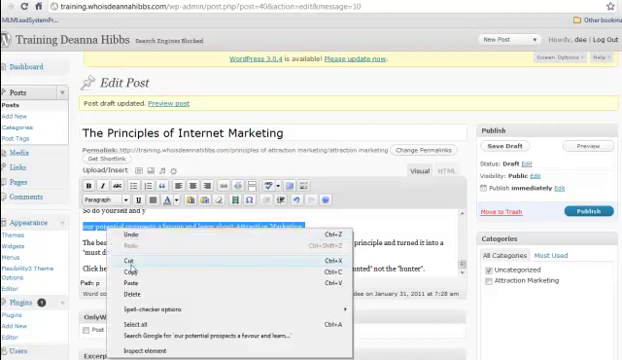
left_click(128, 262)
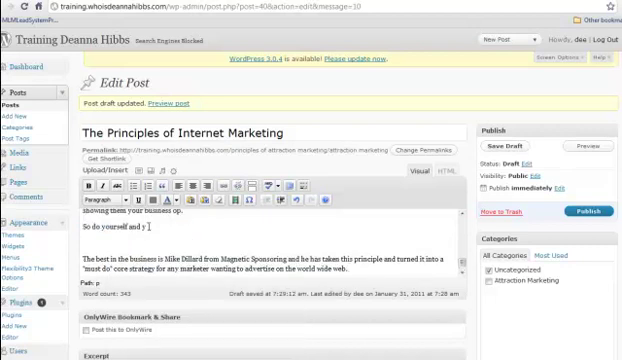
right_click(149, 227)
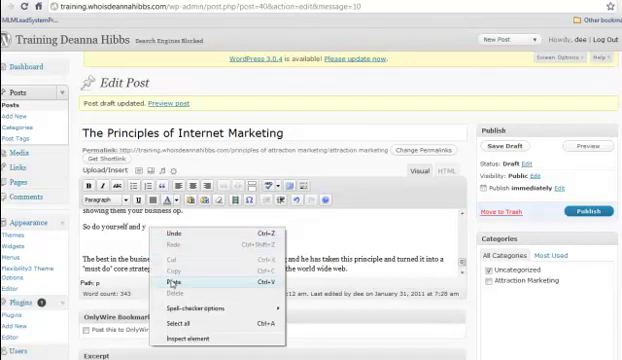
left_click(172, 282)
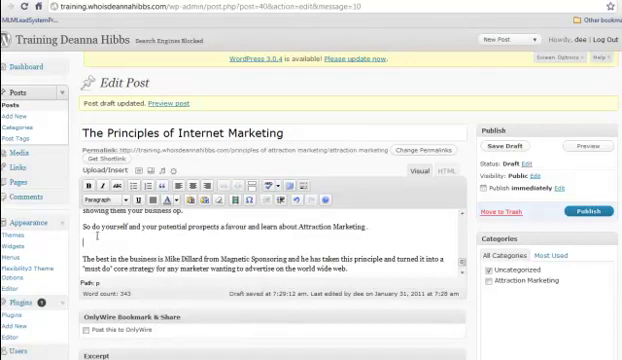
key("Delete")
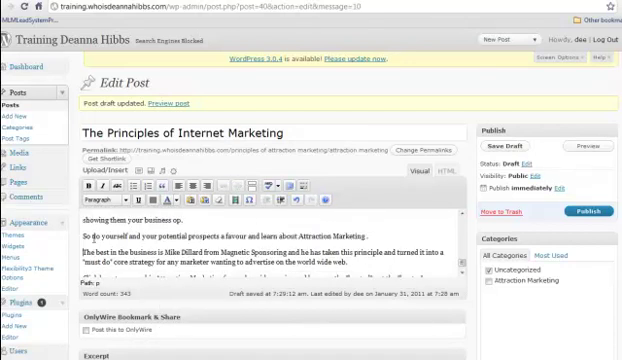
key("Delete")
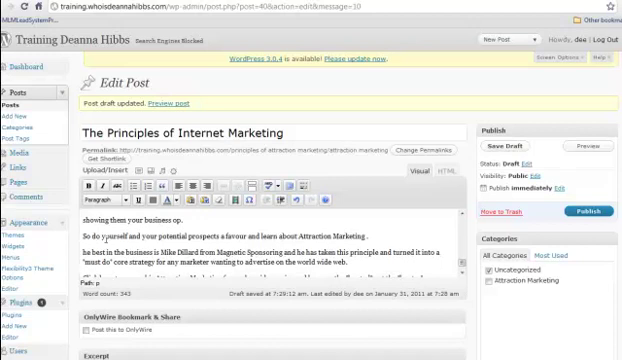
type("T")
scroll(218, 240, "down", 1)
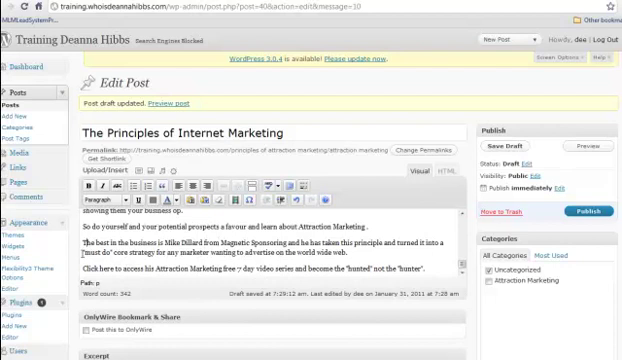
Step: Bold 'must do' in the Mike Dillard paragraph, then select 'free 7 day video series'
left_click_drag(82, 253, 113, 253)
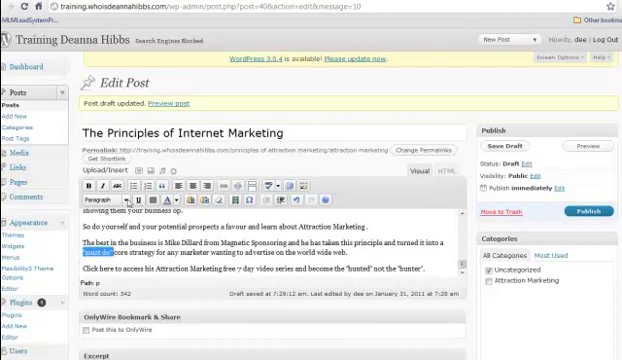
left_click(88, 186)
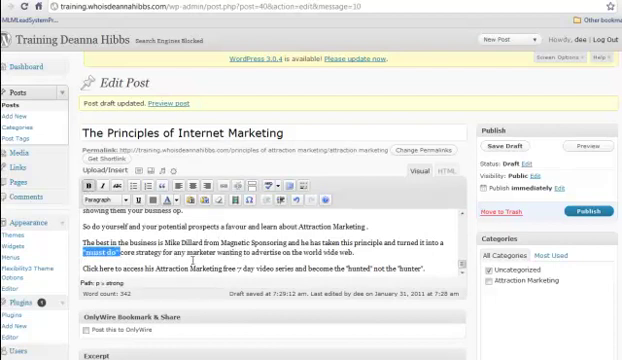
scroll(193, 258, "down", 1)
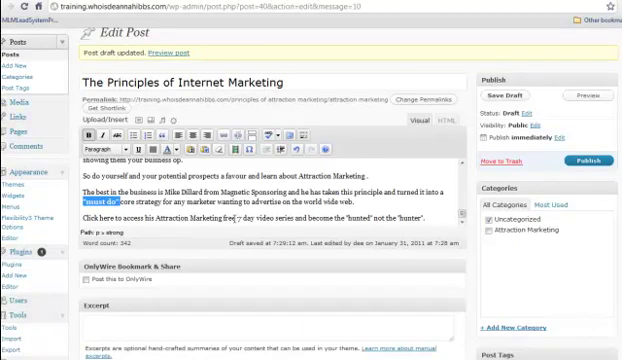
left_click_drag(223, 218, 291, 218)
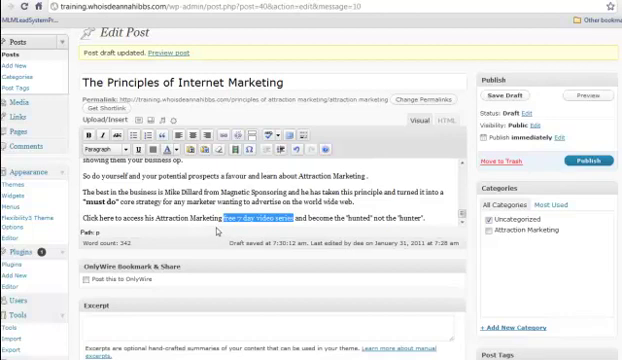
Step: Link 'free 7 day video series' to the pasted capture page URL, opening in a new window
left_click(224, 137)
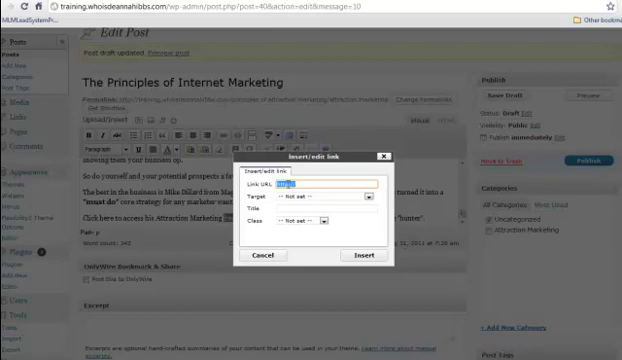
right_click(290, 184)
left_click(308, 203)
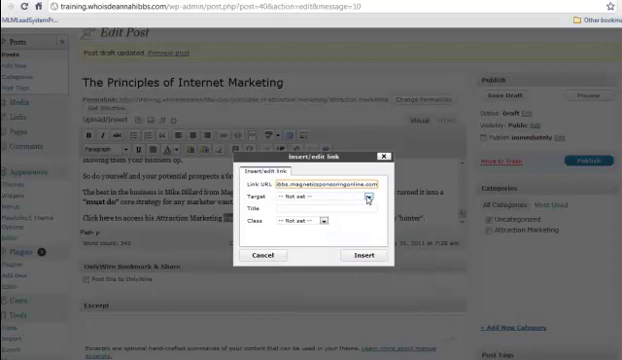
left_click(368, 198)
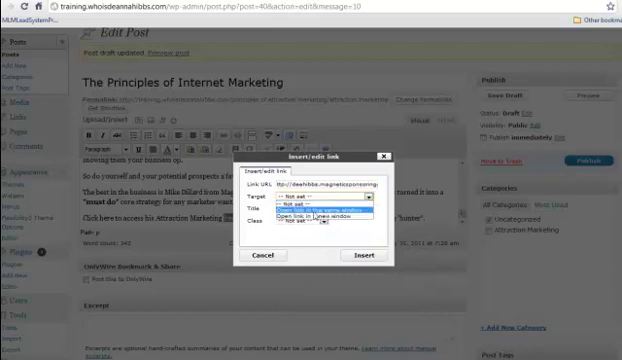
left_click(289, 216)
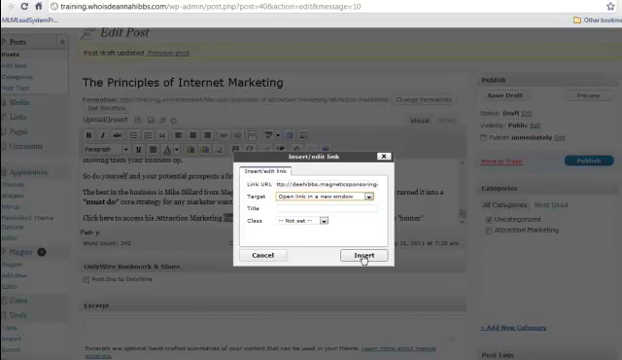
left_click(364, 257)
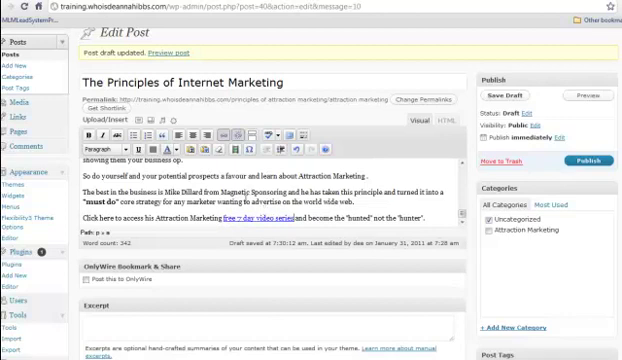
Step: Save the draft and follow the preview's 'free 7 day video series' link to the Free Videos page
left_click(507, 98)
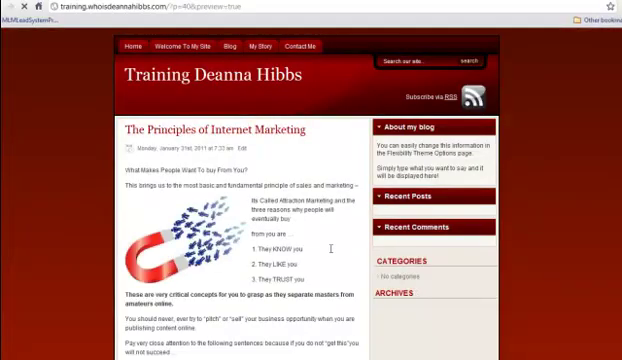
scroll(330, 252, "down", 2)
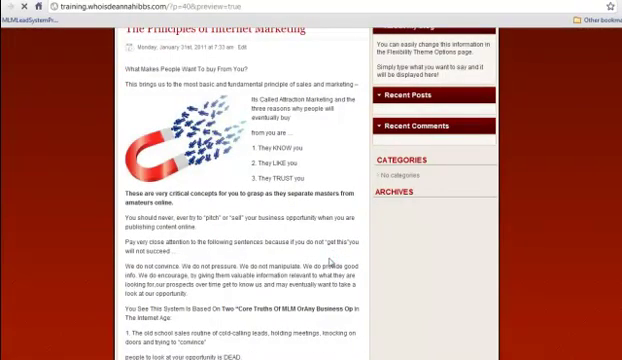
scroll(310, 256, "down", 10)
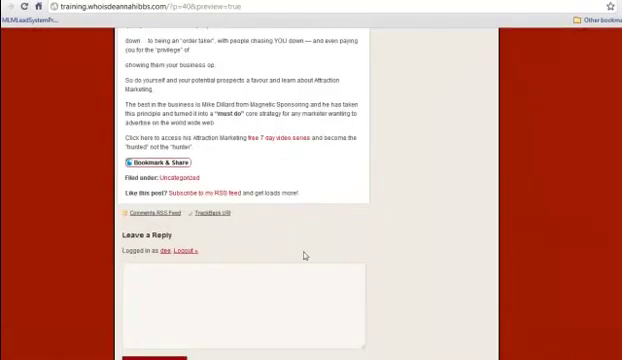
left_click(268, 140)
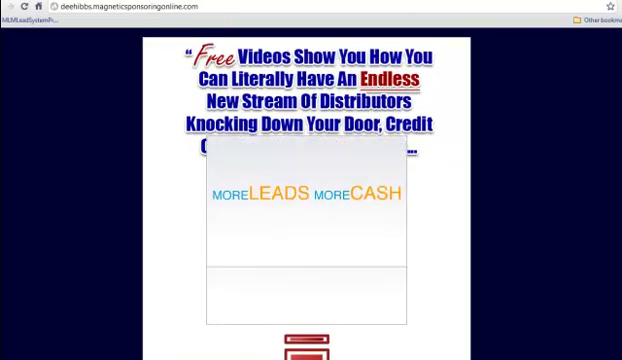
scroll(306, 200, "down", 3)
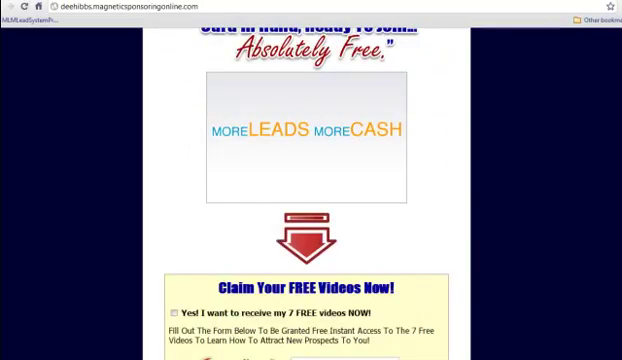
scroll(306, 200, "down", 1)
scroll(407, 264, "down", 4)
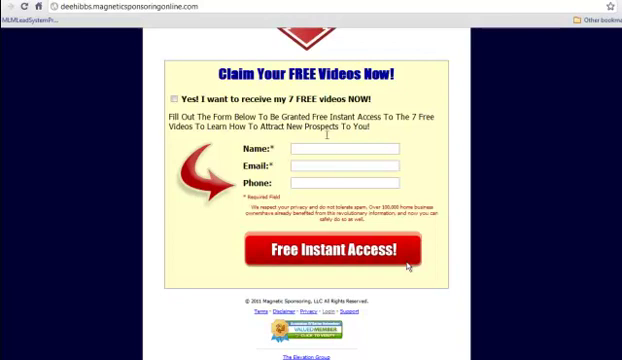
scroll(317, 236, "up", 3)
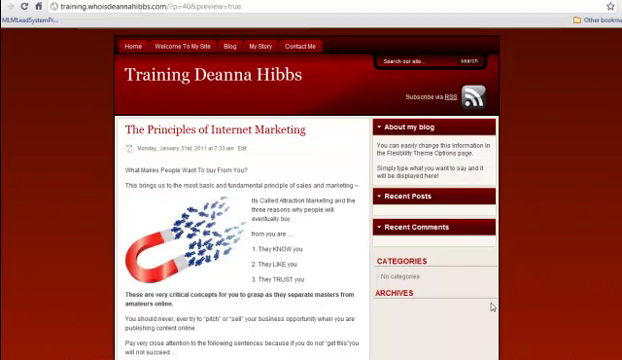
scroll(491, 308, "down", 2)
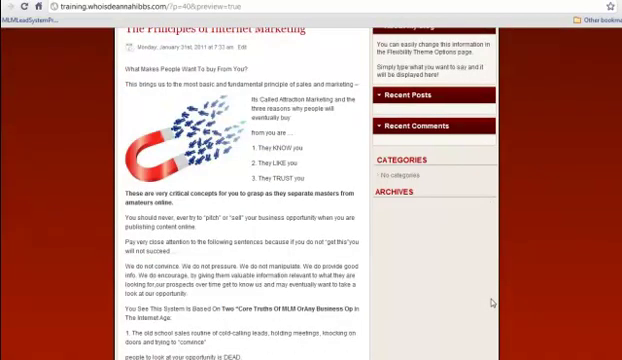